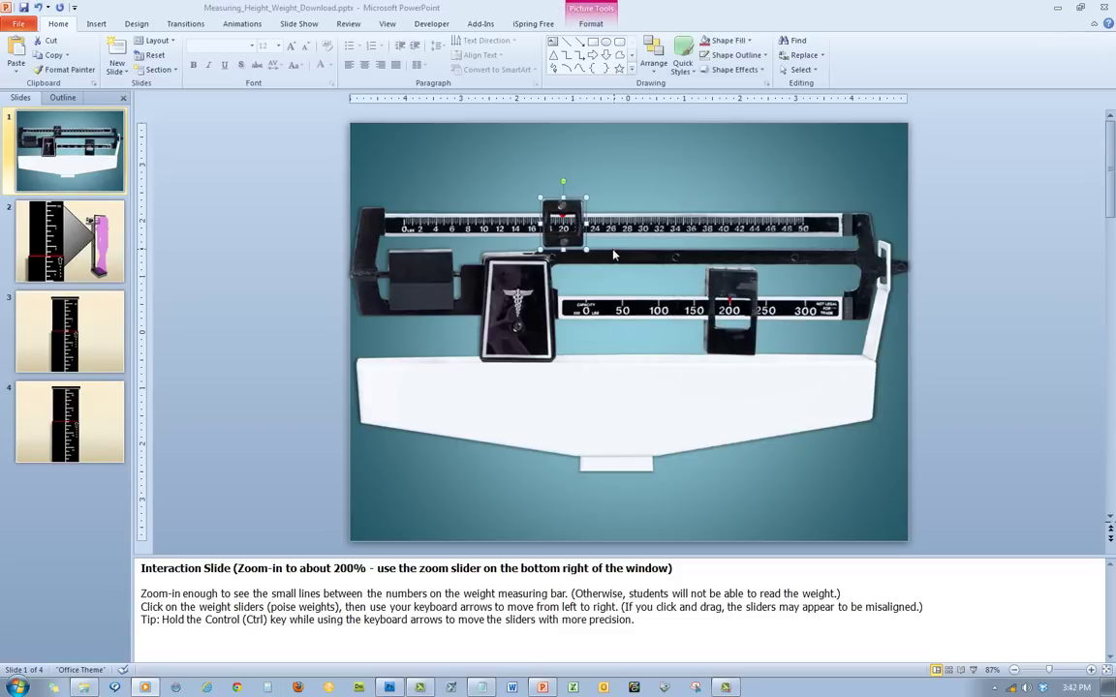
Move the upper poise weight from 20 to about 4, keeping the lower weight on 200.
click(748, 341)
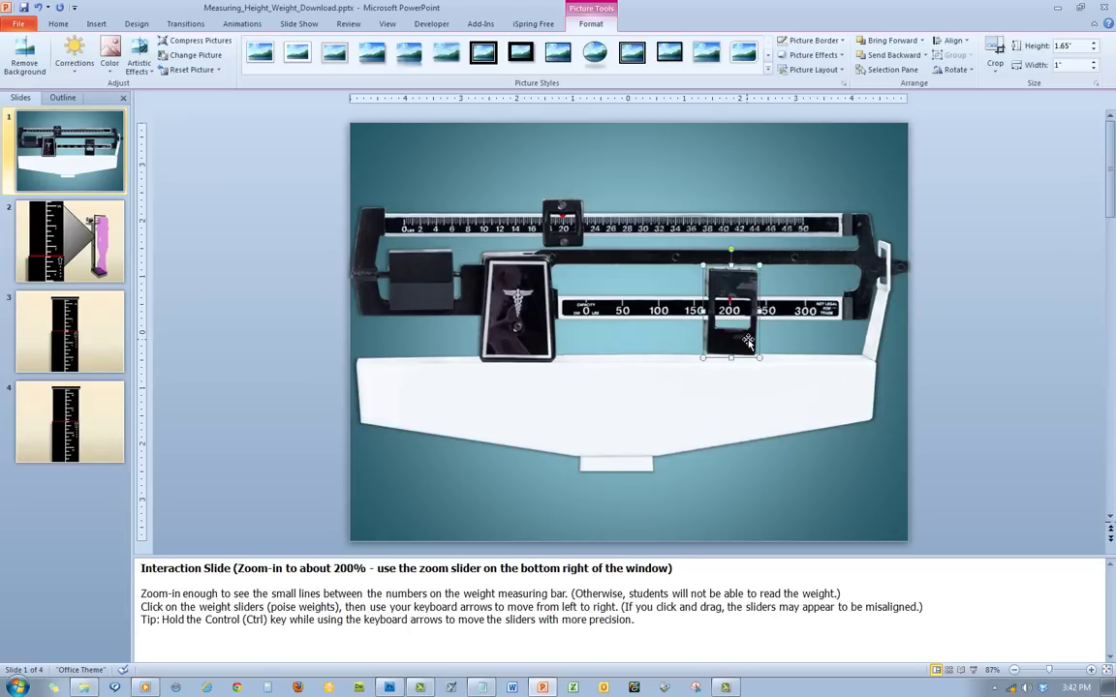
key(Left)
key(Left)
key(Left)
key(Left)
key(Left)
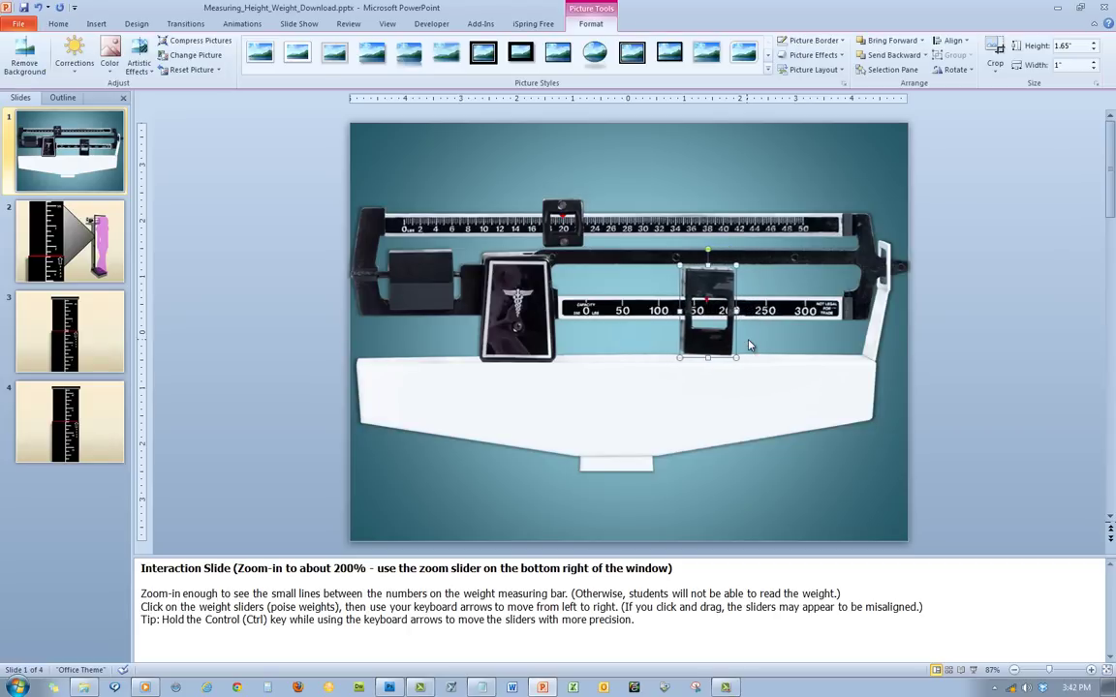
key(Right)
key(Right)
key(Right)
key(Right)
key(Right)
key(Right)
key(Right)
click(578, 240)
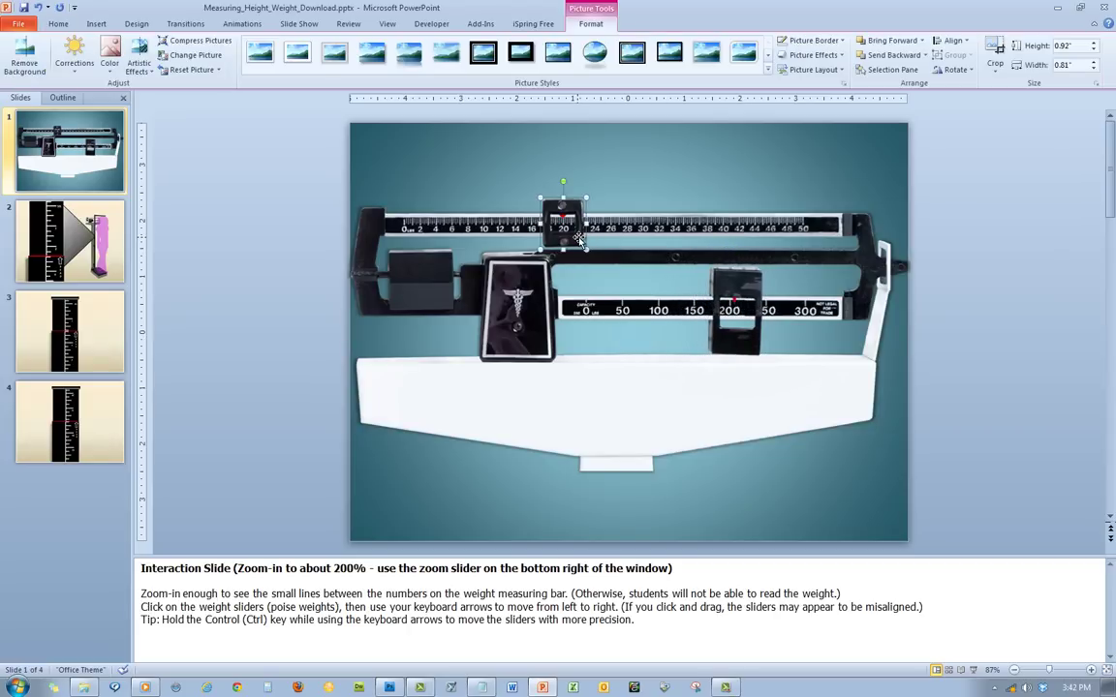
key(Left)
key(Left)
key(Left)
key(Left)
key(Left)
key(Left)
key(Left)
key(Left)
key(Left)
key(Left)
key(Left)
key(Left)
key(Left)
key(Left)
key(Left)
key(Left)
key(Left)
key(Left)
key(Left)
key(Left)
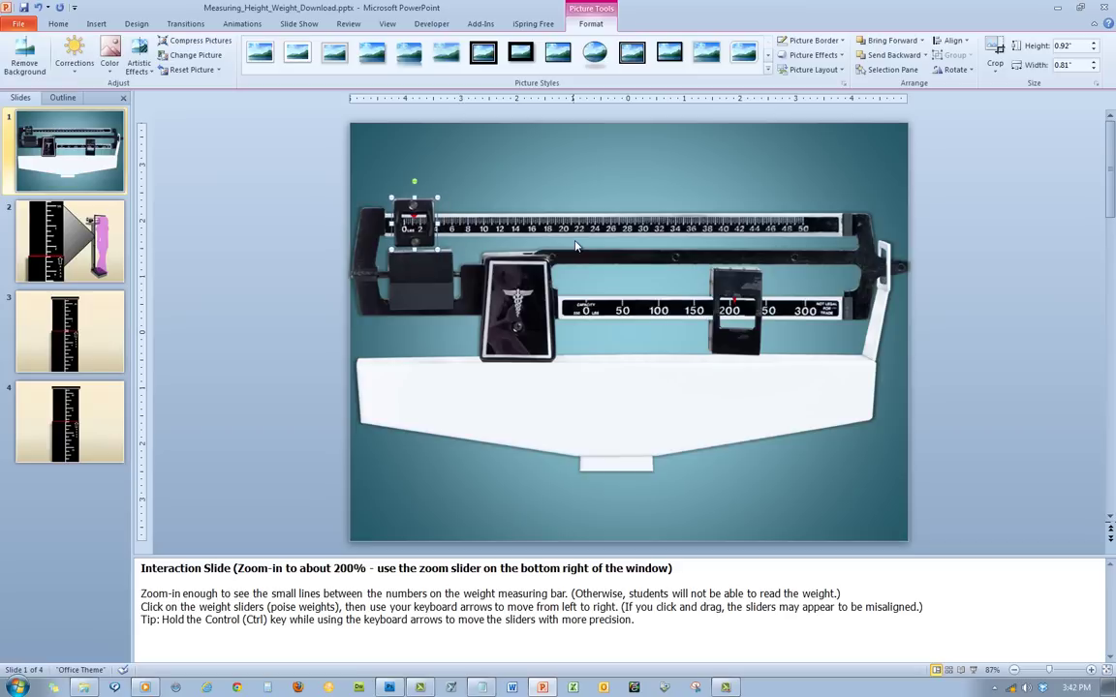
key(Right)
key(Right)
key(Right)
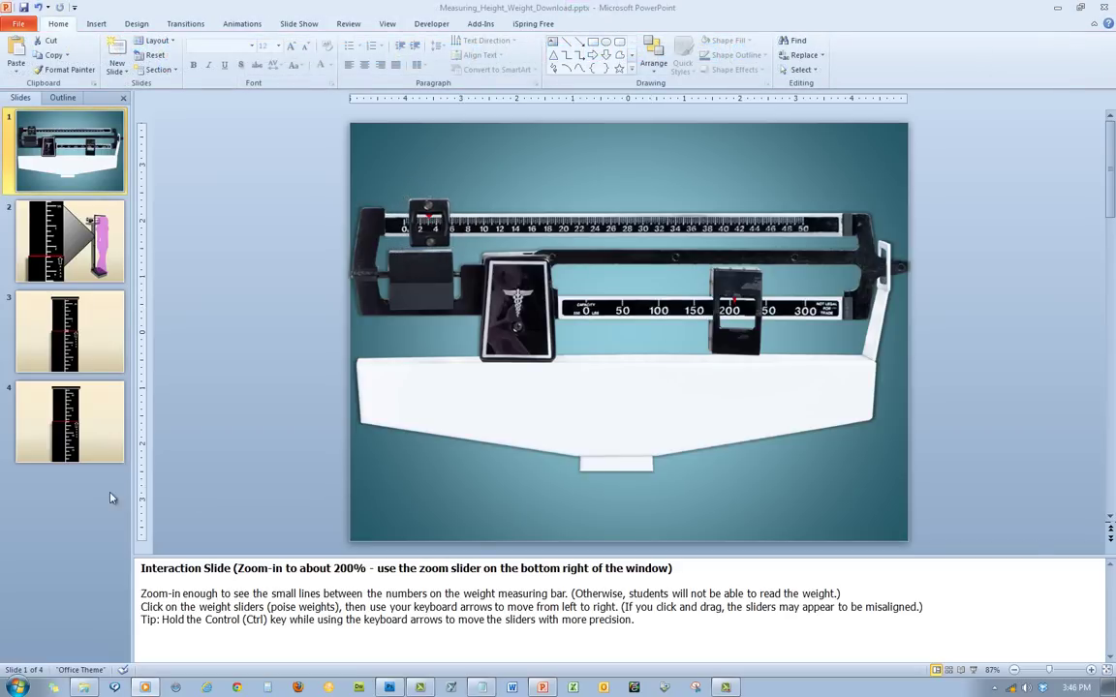
Preview slides 2–4, then return to the beam-scale slide 1.
click(73, 242)
click(68, 308)
click(68, 405)
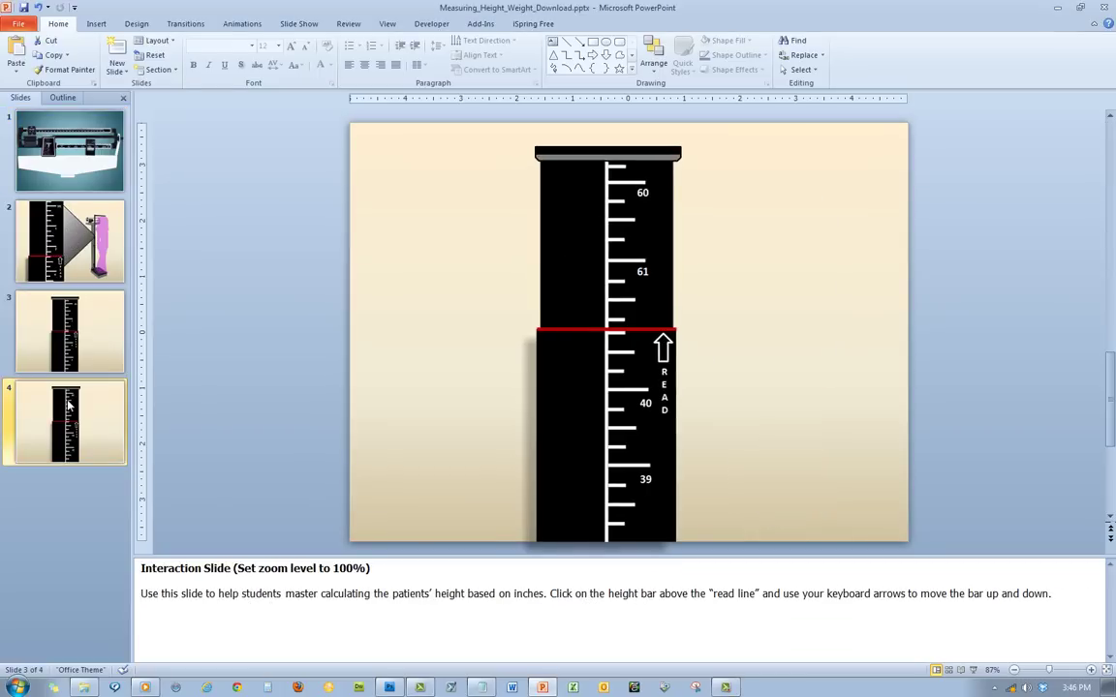
click(77, 323)
click(70, 242)
click(69, 150)
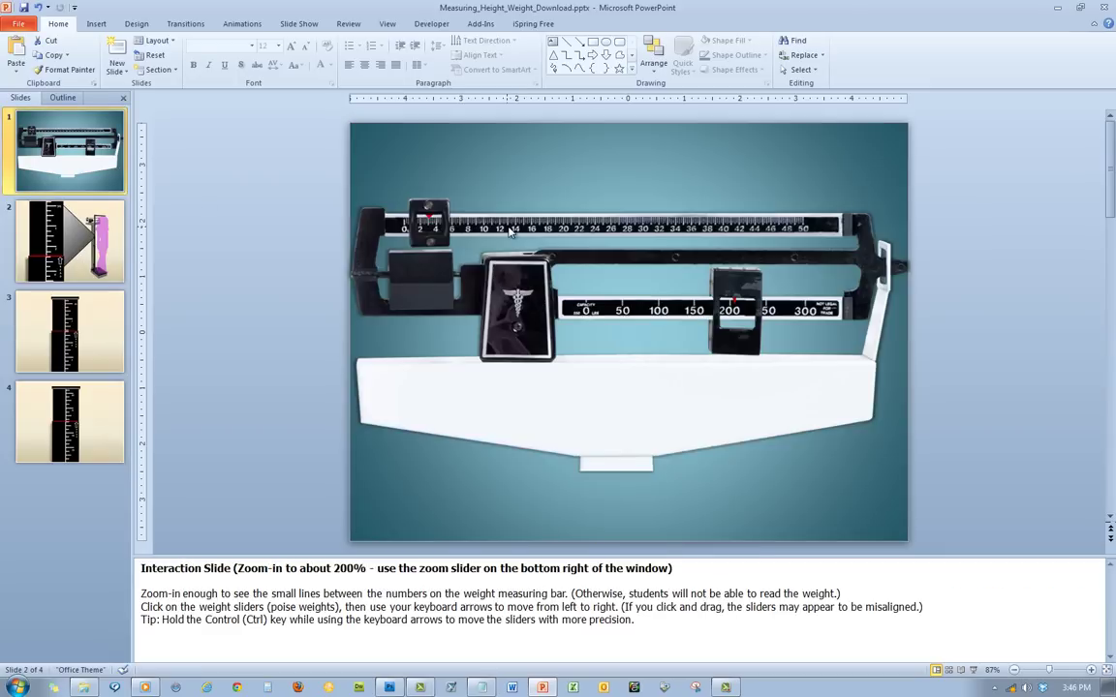
Put the upper poise weight at 30, hide the speaker notes, and zoom the slide to about 200%.
mouse_move(736, 286)
mouse_down()
mouse_move(612, 287)
mouse_move(731, 288)
mouse_up()
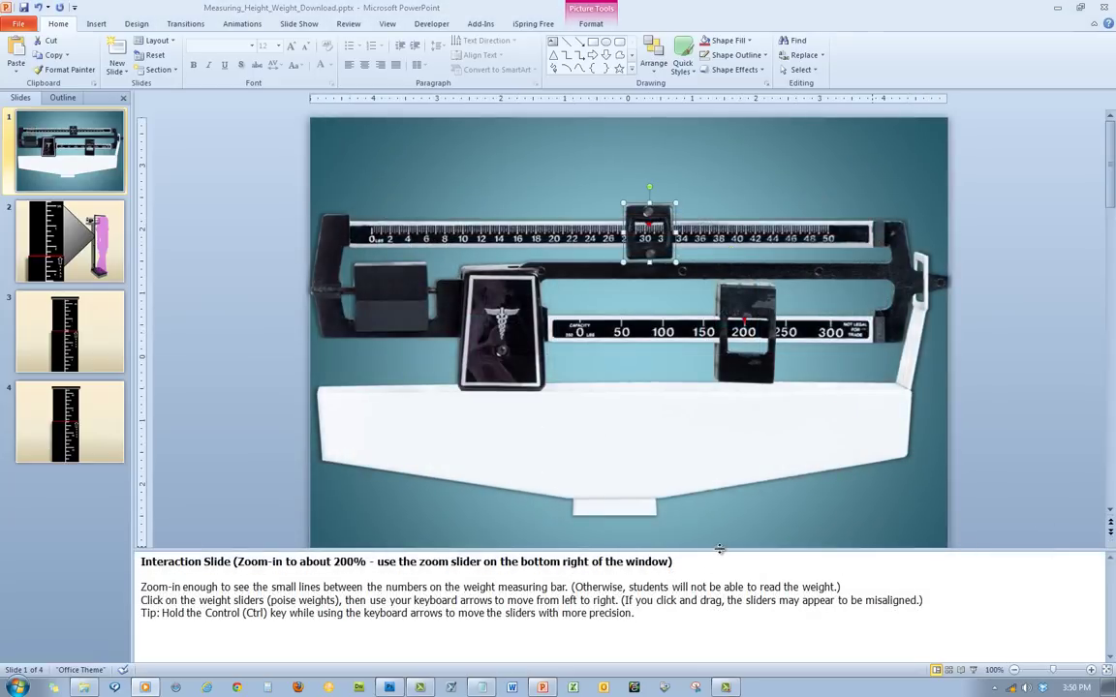
drag(719, 549, 736, 657)
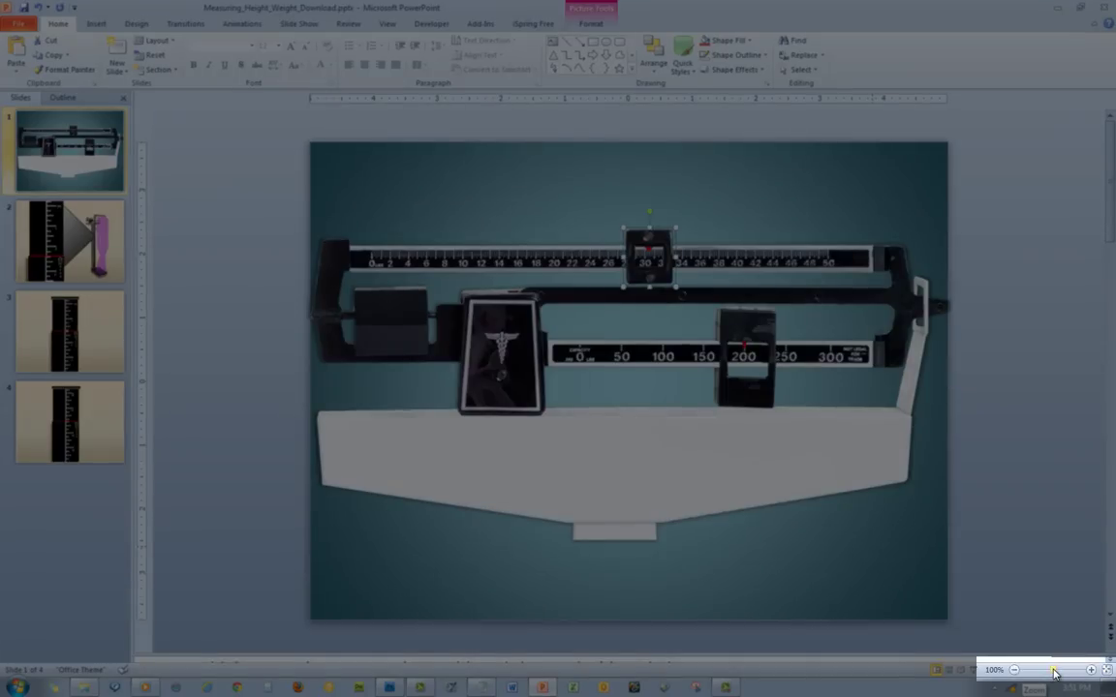
drag(1055, 672, 1063, 673)
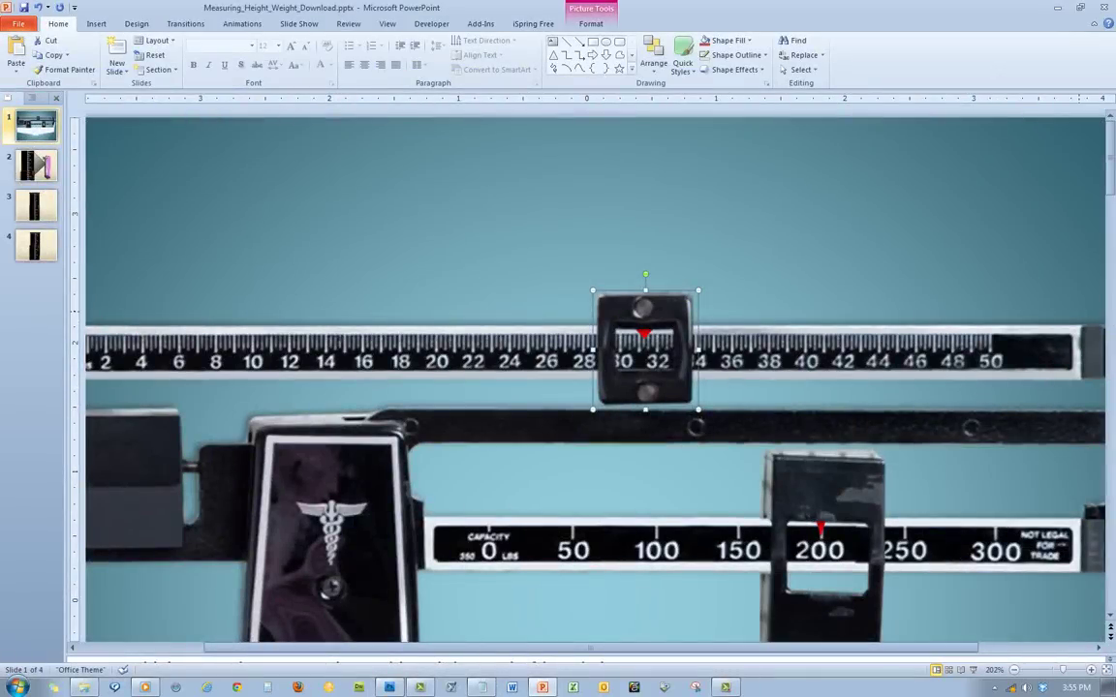
Nudge the upper poise weight back and forth until its red pointer lines up with 28.
key(Left)
key(Left)
key(Left)
key(Left)
key(Left)
key(Left)
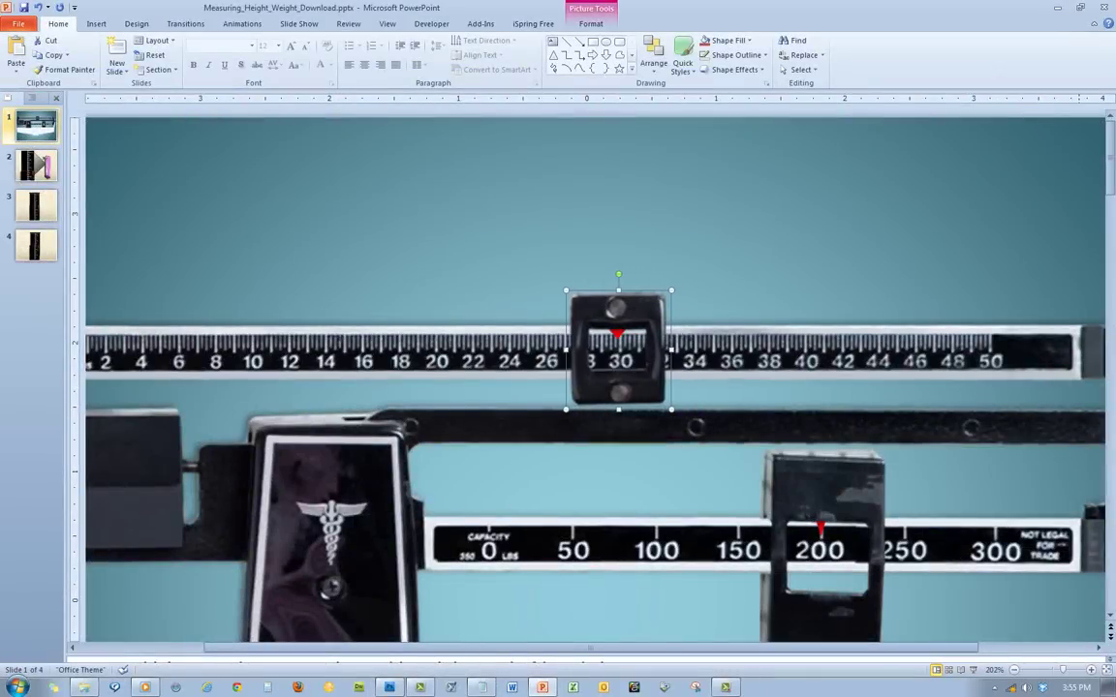
key(Right)
key(Right)
key(Right)
key(Right)
key(Right)
key(Right)
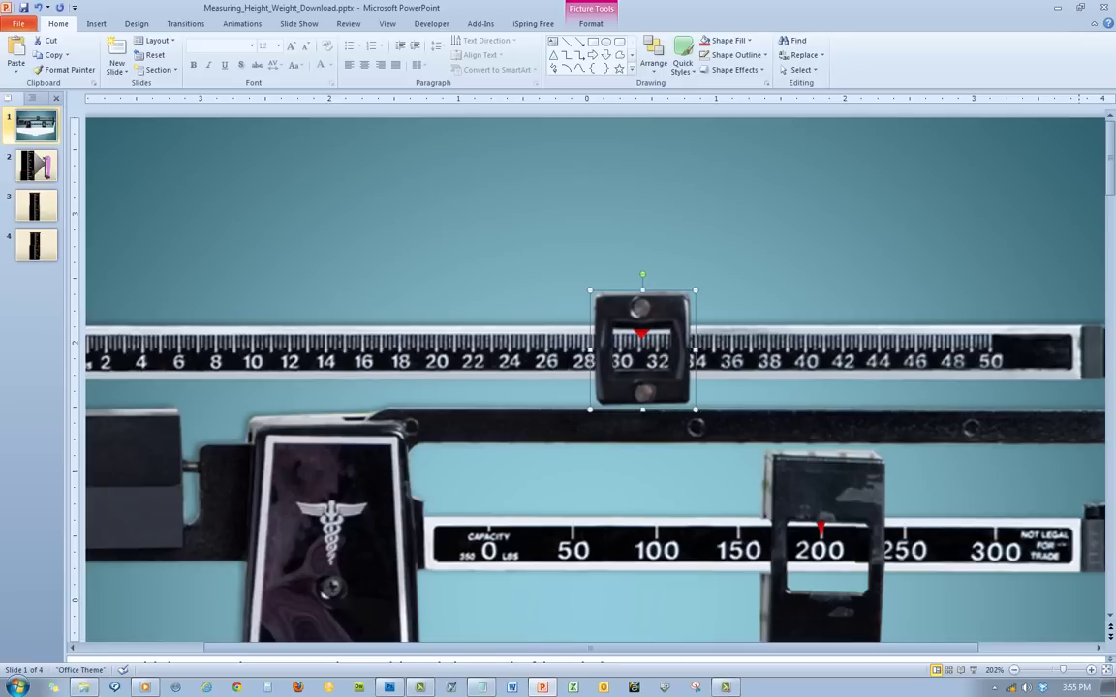
key(Left)
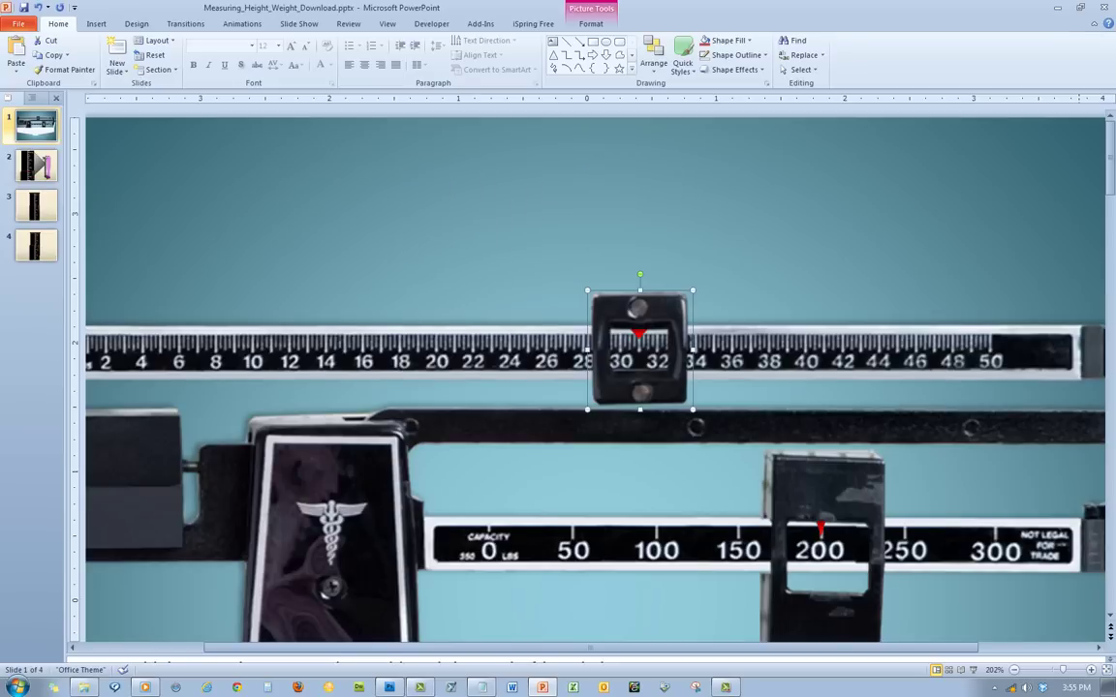
key(Left)
key(Left)
key(Left)
key(Left)
key(Left)
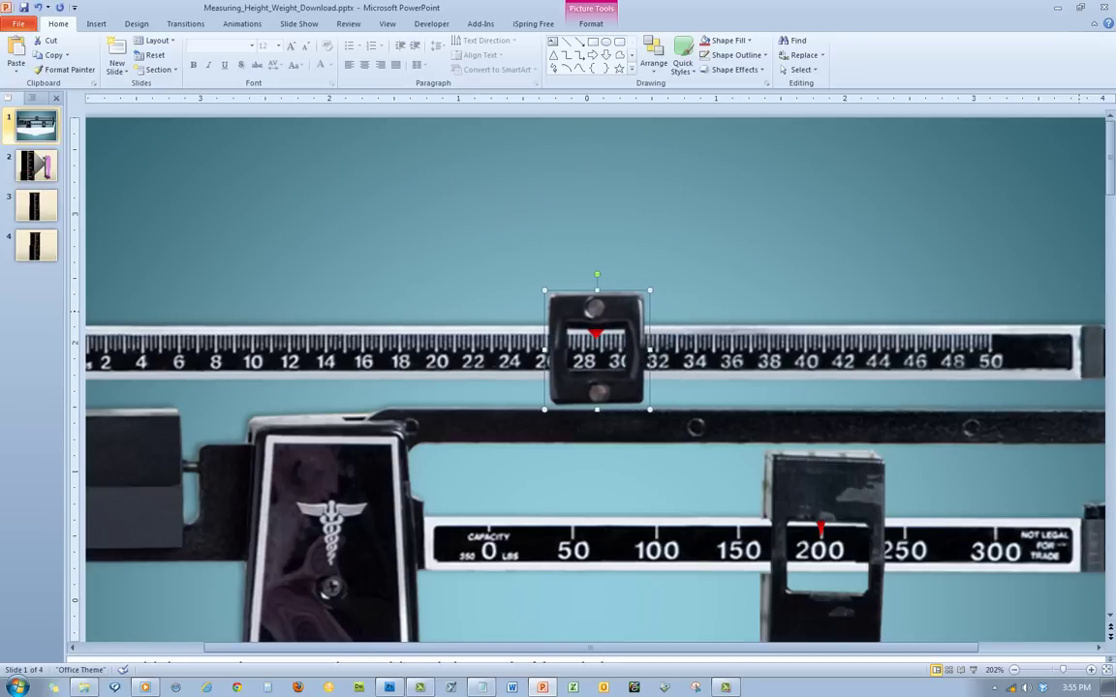
key(Left)
key(Left)
key(Left)
key(Left)
key(Left)
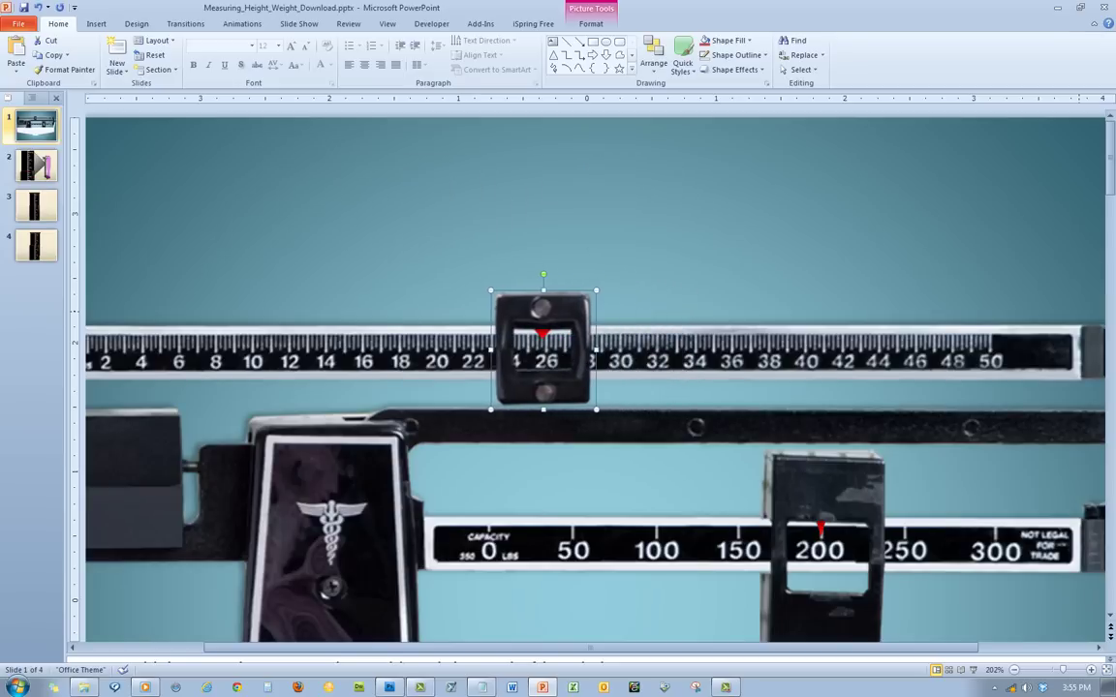
key(Left)
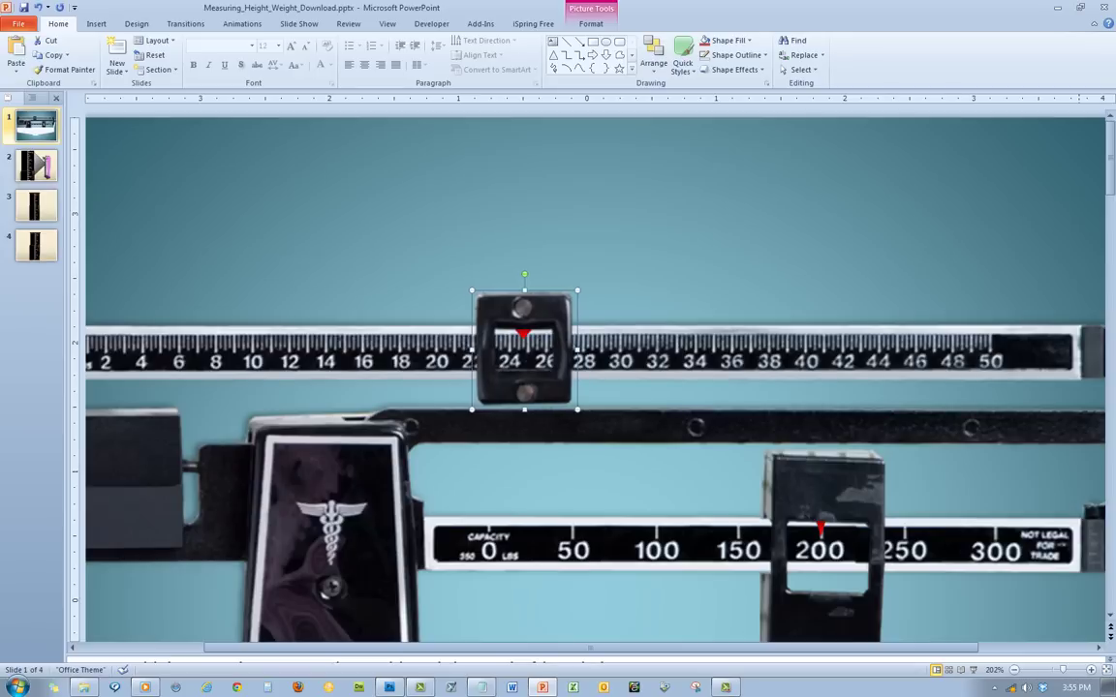
key(Right)
key(Right)
key(Right)
key(Right)
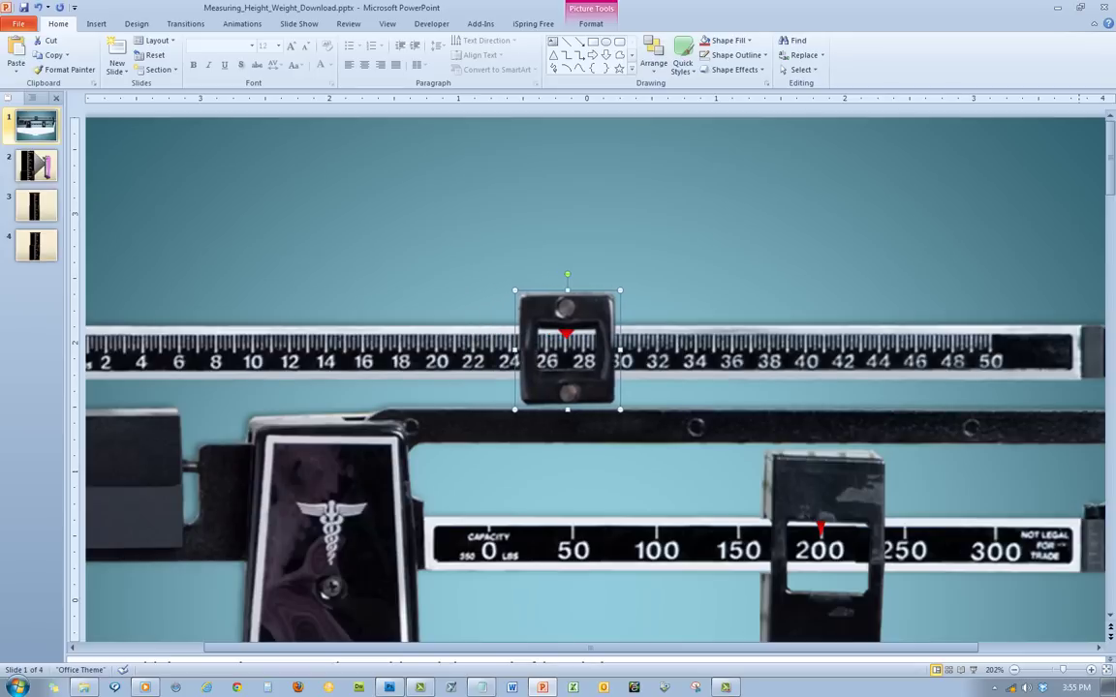
key(ctrl+Right)
key(ctrl+Right)
key(ctrl+Right)
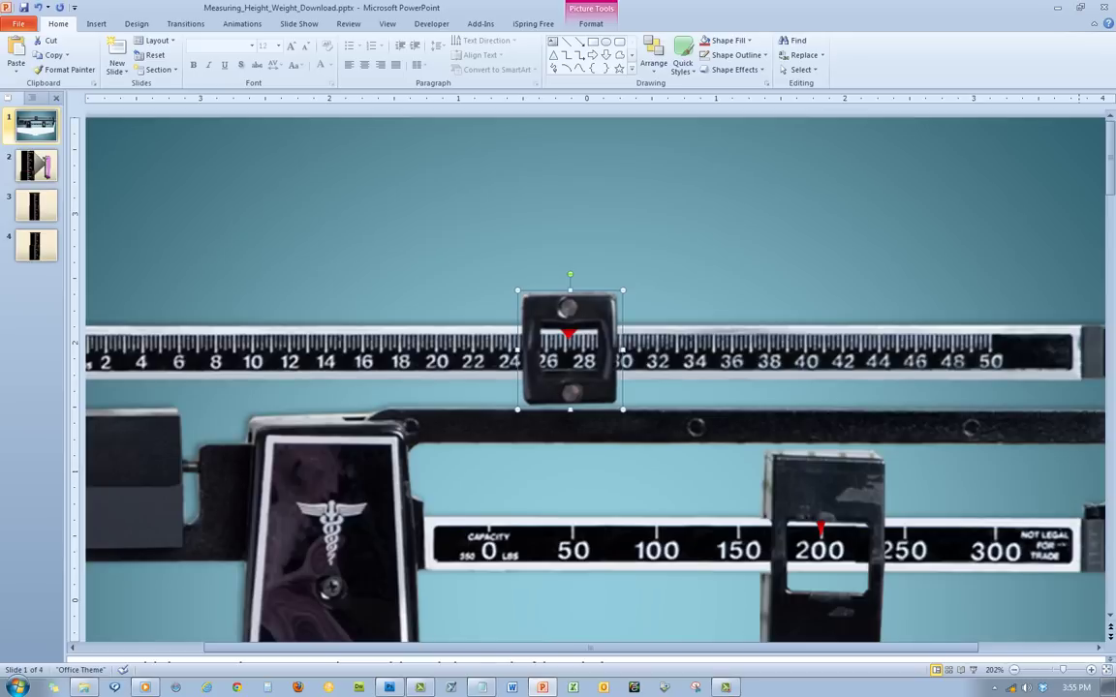
key(ctrl+Right)
key(ctrl+Right)
key(ctrl+Right)
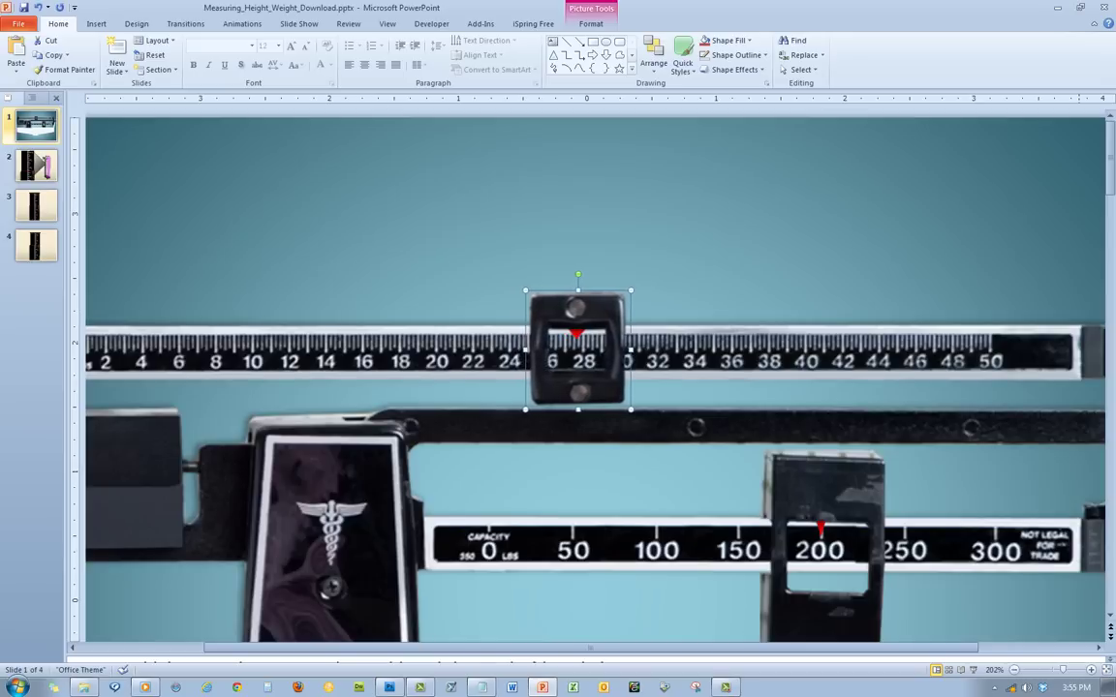
key(ctrl+Right)
key(ctrl+Right)
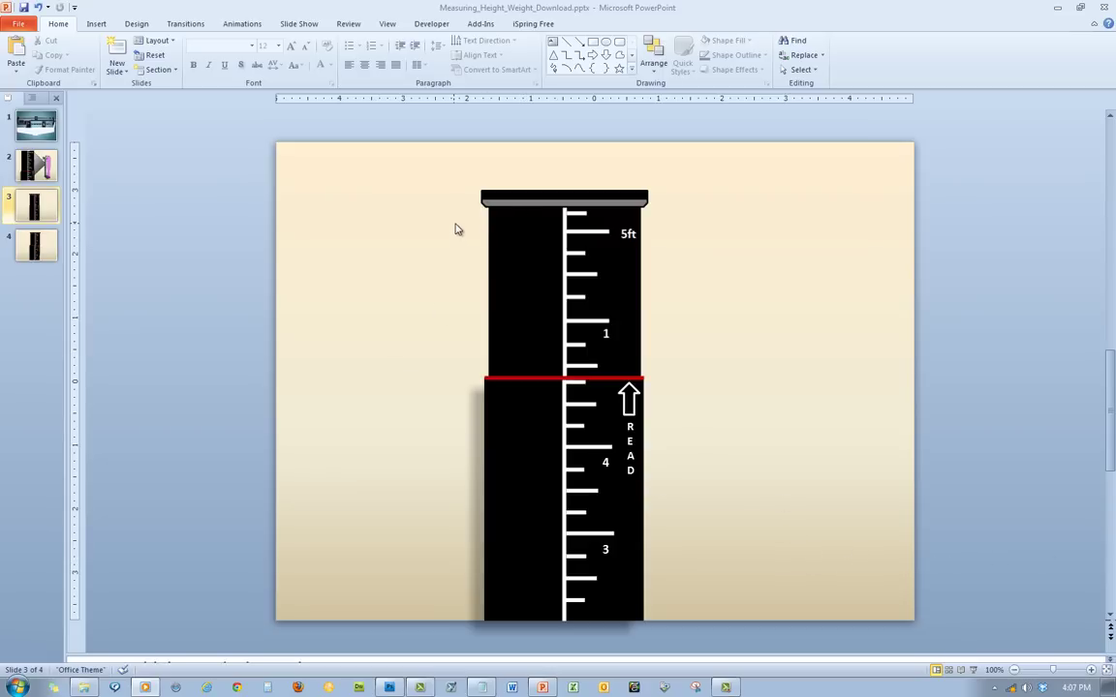
Raise and lower slide 3's upper height rod step by step to show changing readings.
click(535, 237)
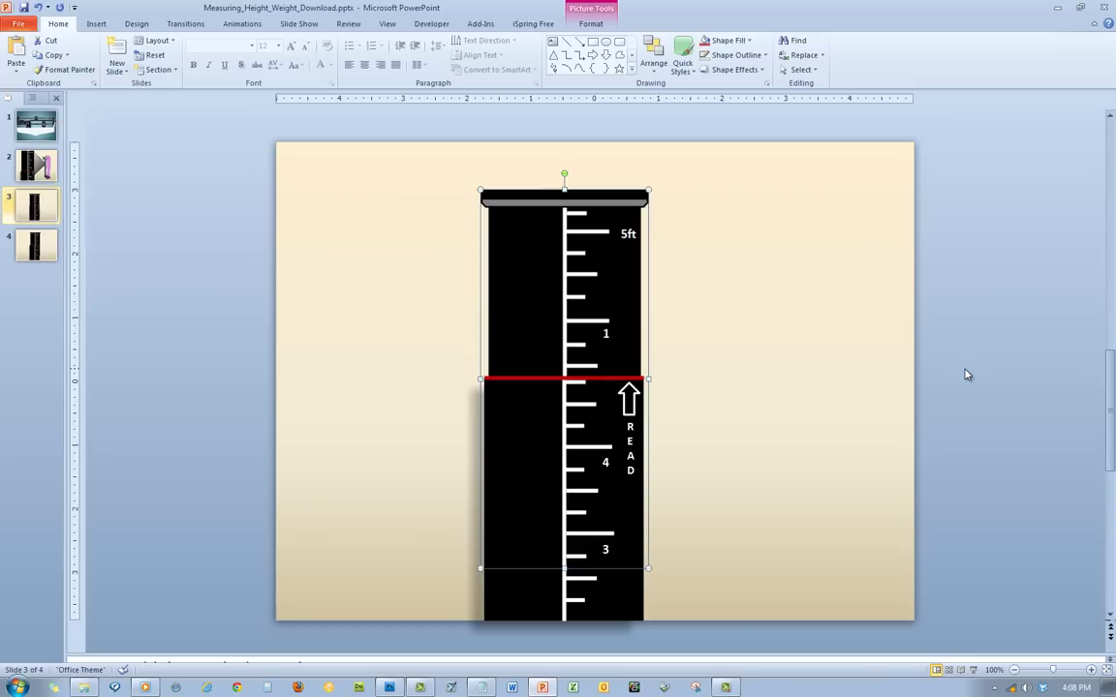
key(Up)
key(Up)
key(Up)
key(Up)
key(Up)
key(Up)
key(Up)
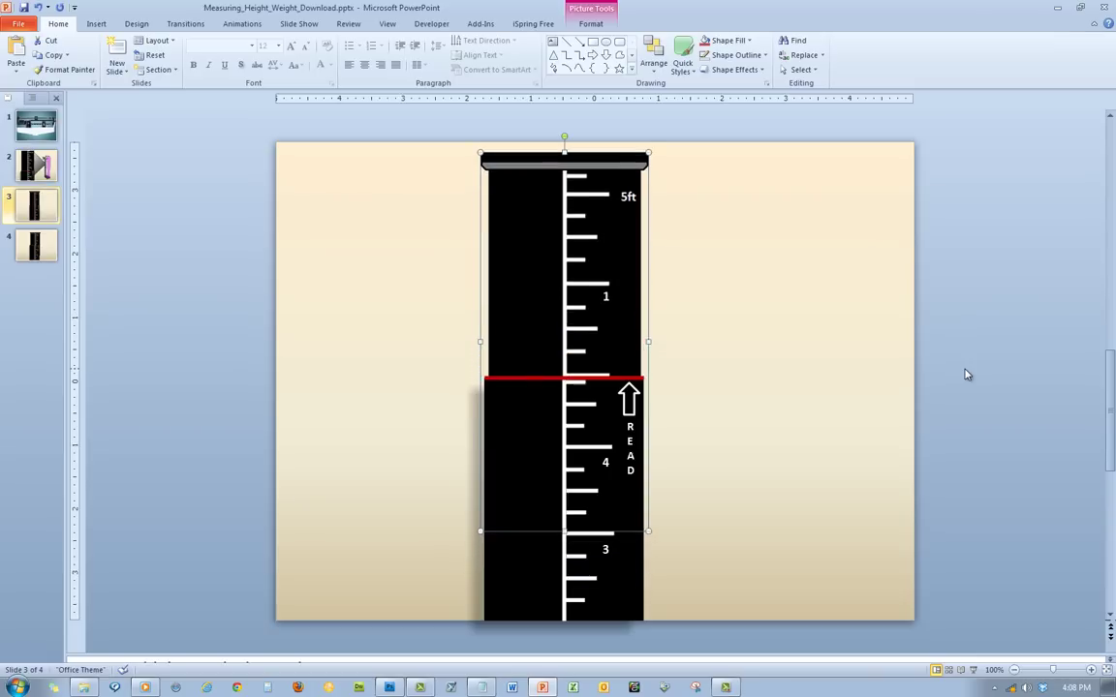
key(Down)
key(Down)
key(Down)
key(Down)
key(Down)
key(Down)
key(Down)
key(Down)
key(Down)
key(Down)
key(Down)
key(Down)
key(Down)
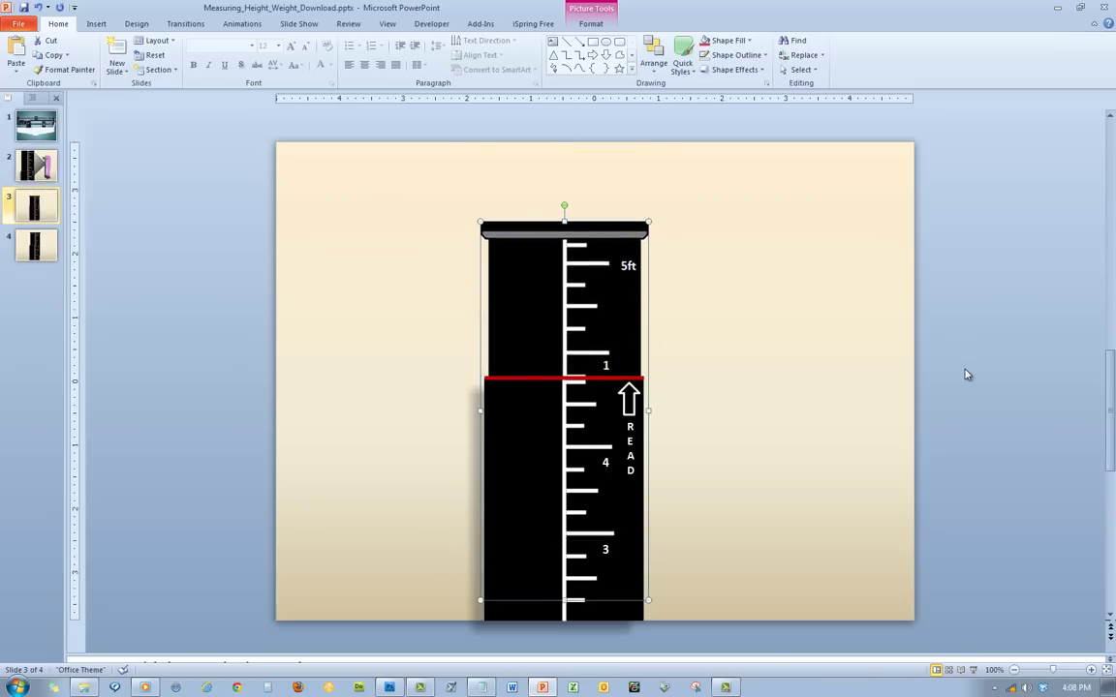
key(Up)
key(Up)
key(Up)
key(Up)
key(Up)
key(Up)
key(Up)
key(Up)
key(Up)
key(Up)
key(Up)
key(Up)
key(Up)
key(Up)
key(Up)
key(Up)
key(Up)
key(Up)
key(Up)
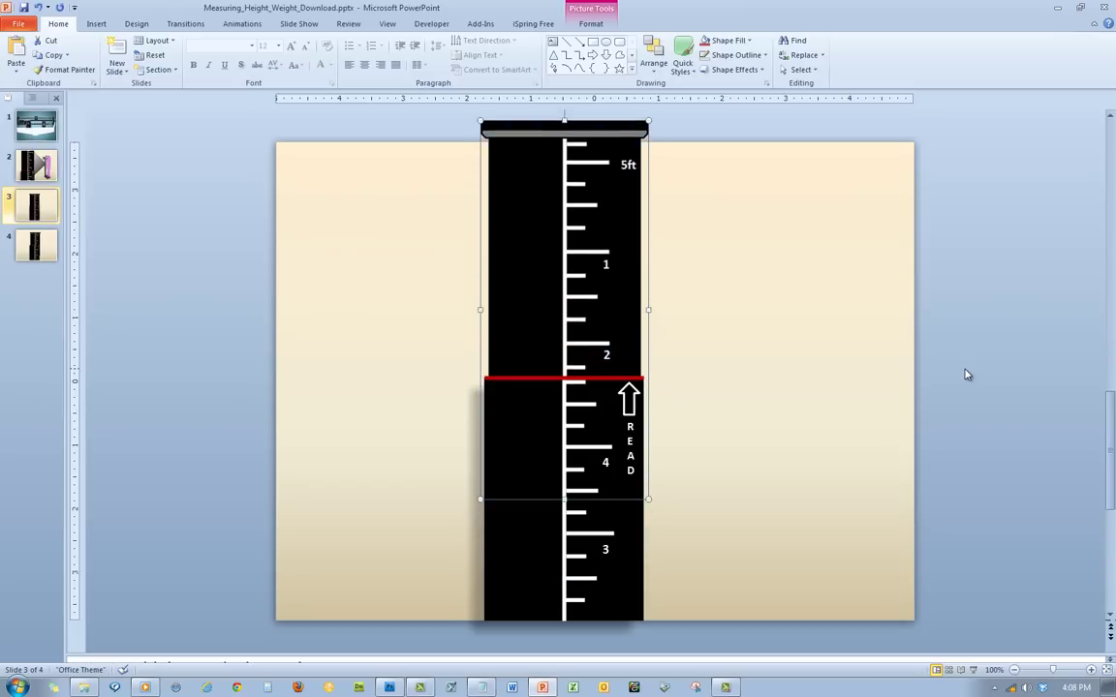
key(Up)
key(Up)
key(Up)
key(Down)
key(Down)
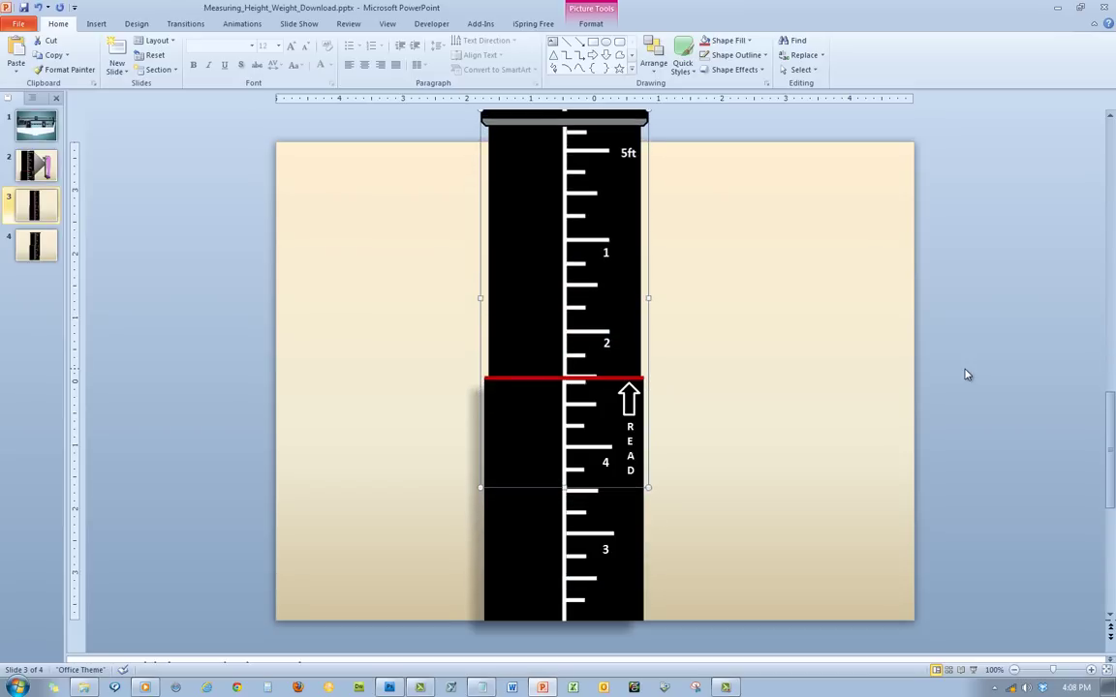
key(Down)
key(Down)
key(Down)
key(Down)
key(Down)
key(Down)
key(Down)
key(Down)
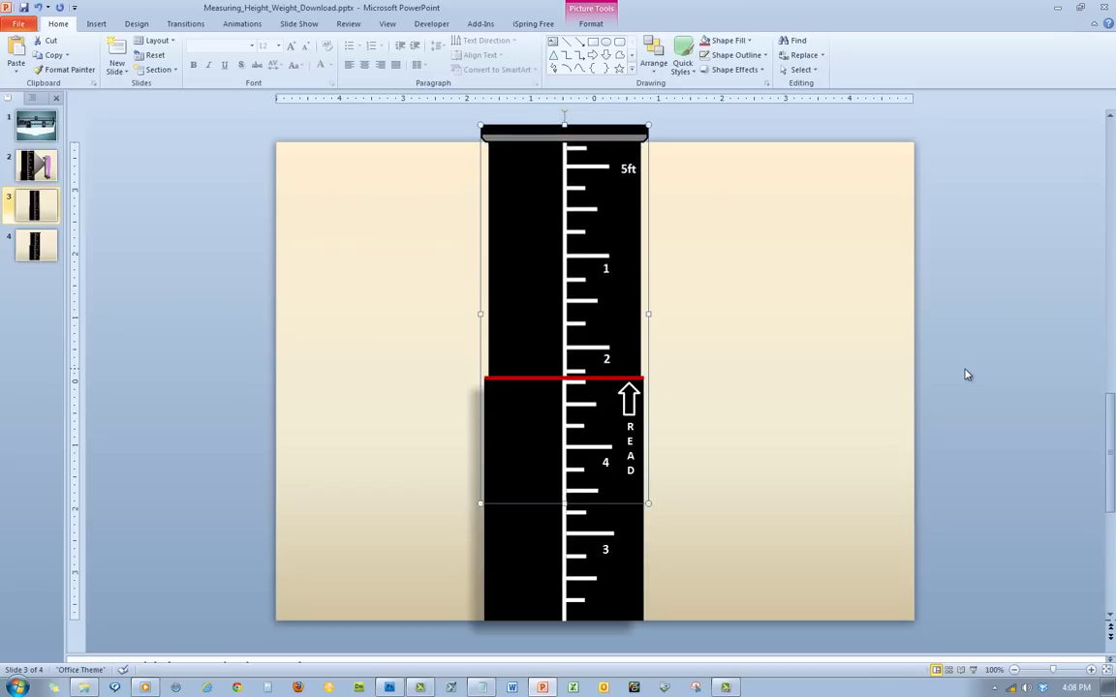
key(Down)
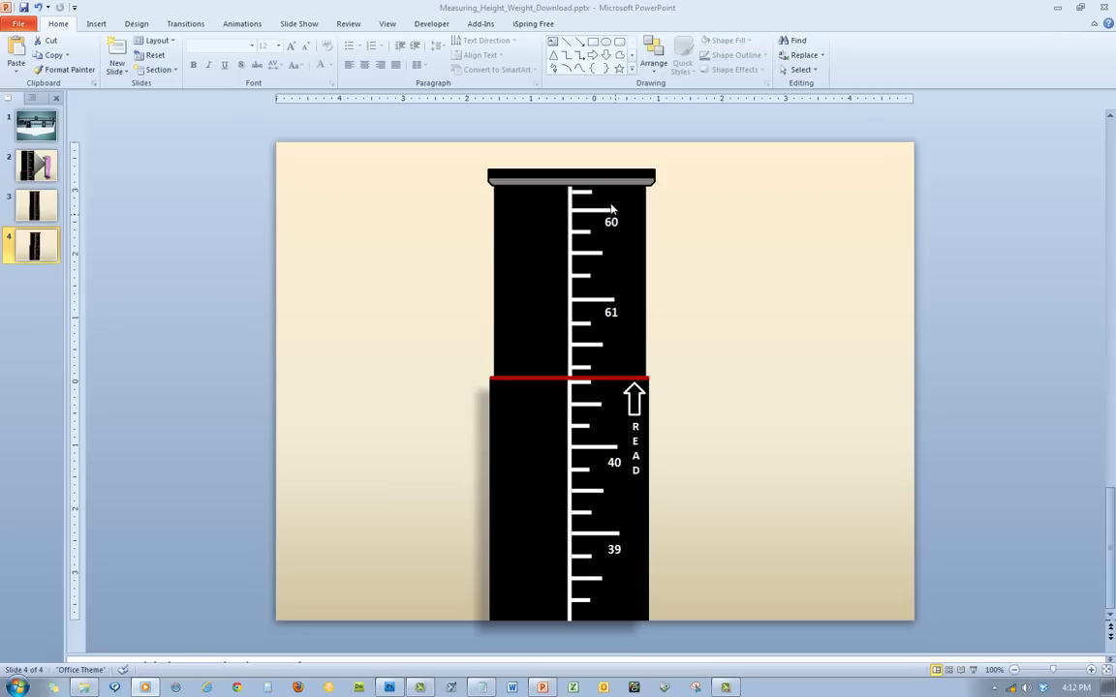
Raise, lower well down, then raise again slide 4's upper height rod against the red line.
click(510, 207)
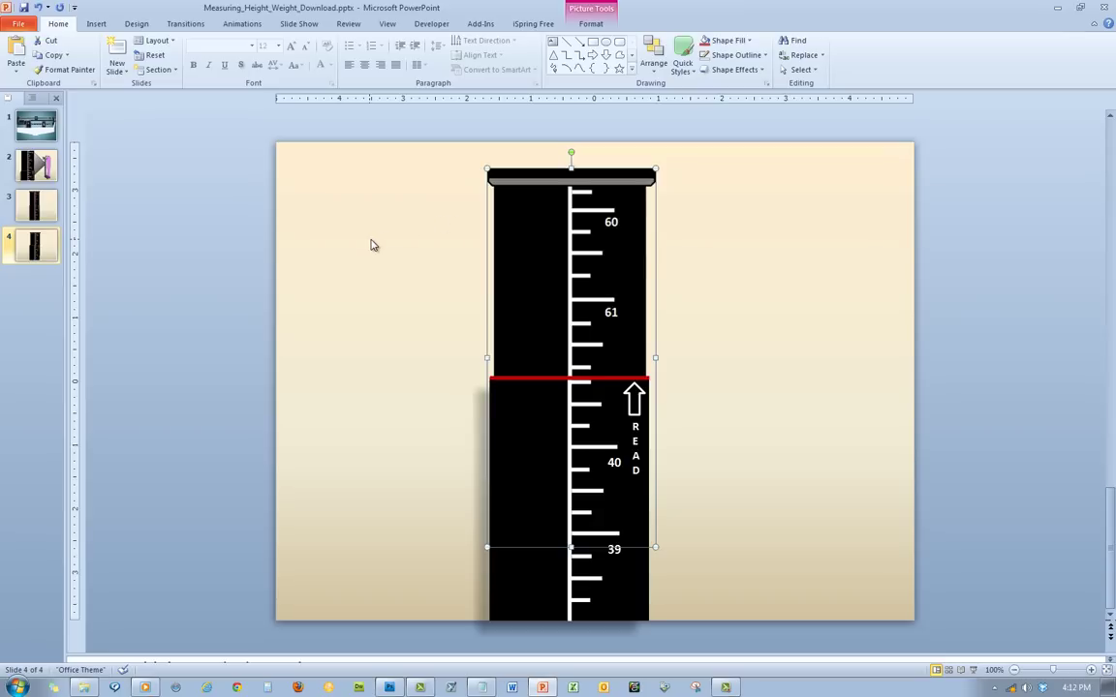
key(Up)
key(Up)
key(Up)
key(Up)
key(Up)
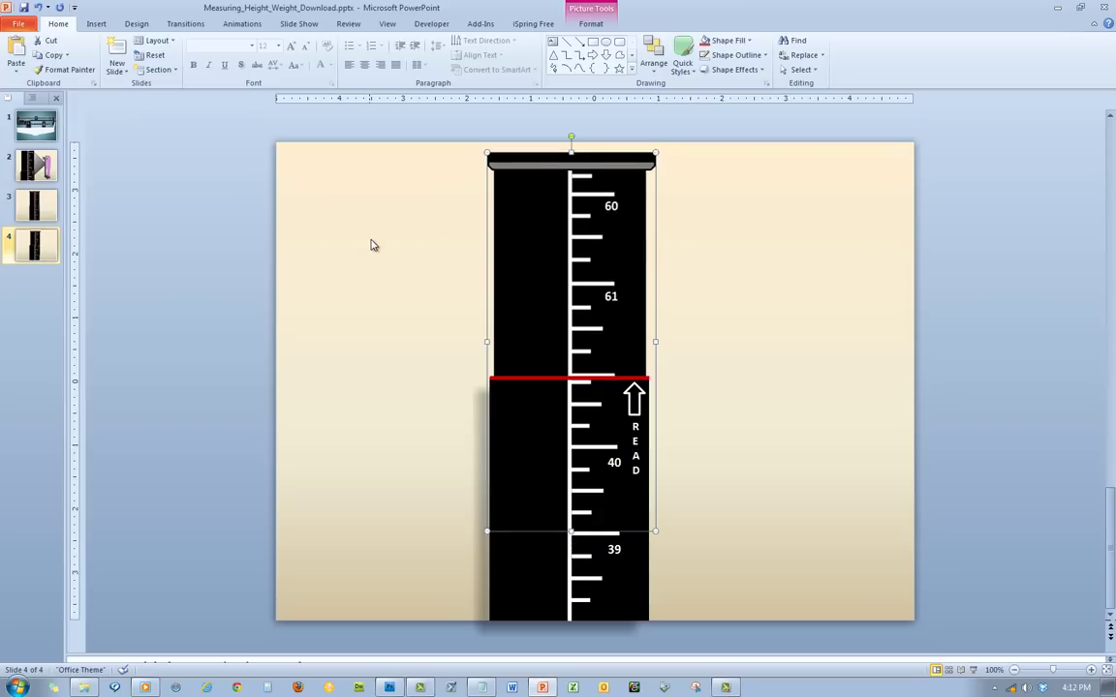
key(Down)
key(Down)
key(Down)
key(Down)
key(Down)
key(Down)
key(Down)
key(Down)
key(Down)
key(Down)
key(Down)
key(Down)
key(Down)
key(Down)
key(Down)
key(Down)
key(Down)
key(Down)
key(Down)
key(Down)
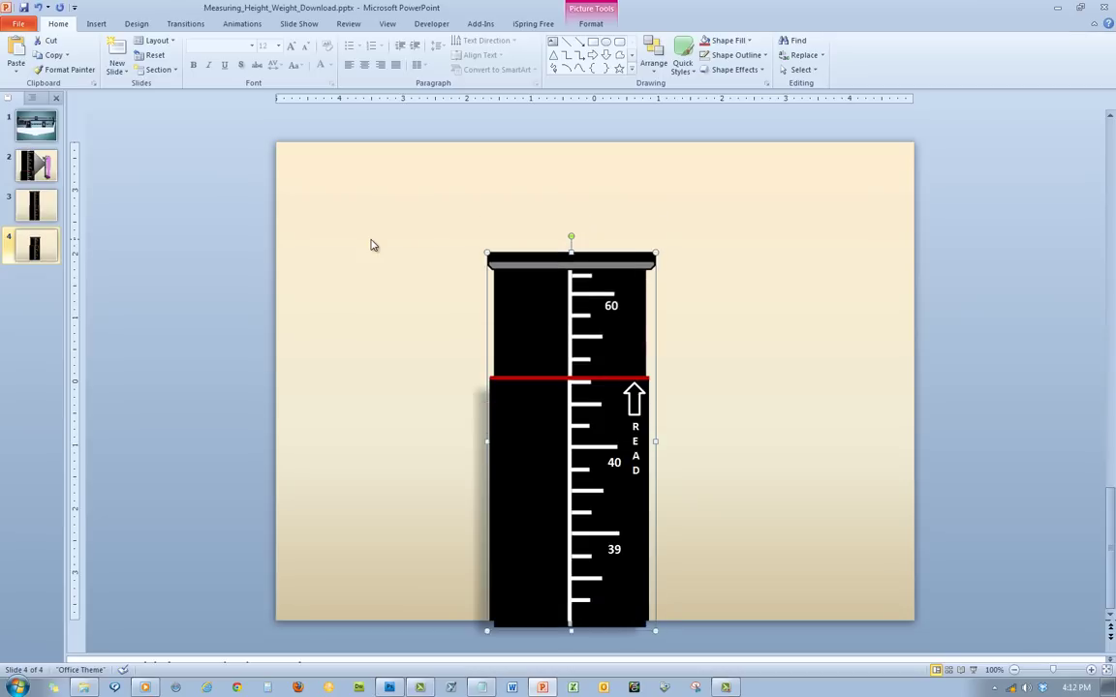
key(Up)
key(Up)
key(Up)
key(Up)
key(Up)
key(Up)
key(Up)
key(Up)
key(Up)
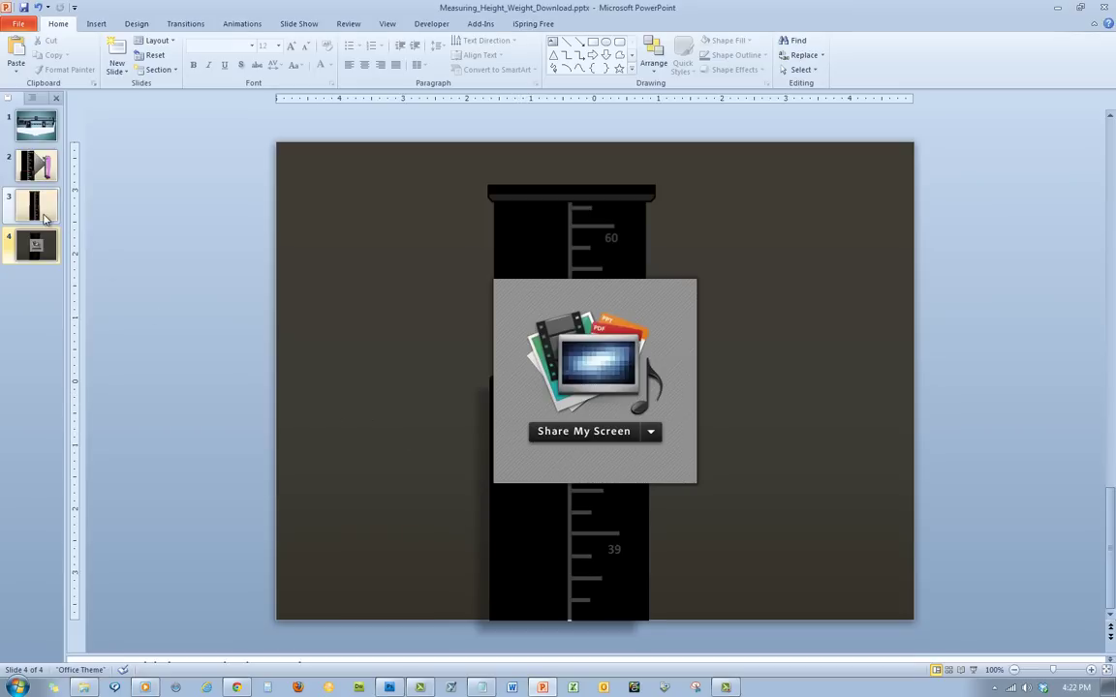
On slide 3, nudge the upper height rod down one step so the READ line sits between 1 and 4.
click(49, 208)
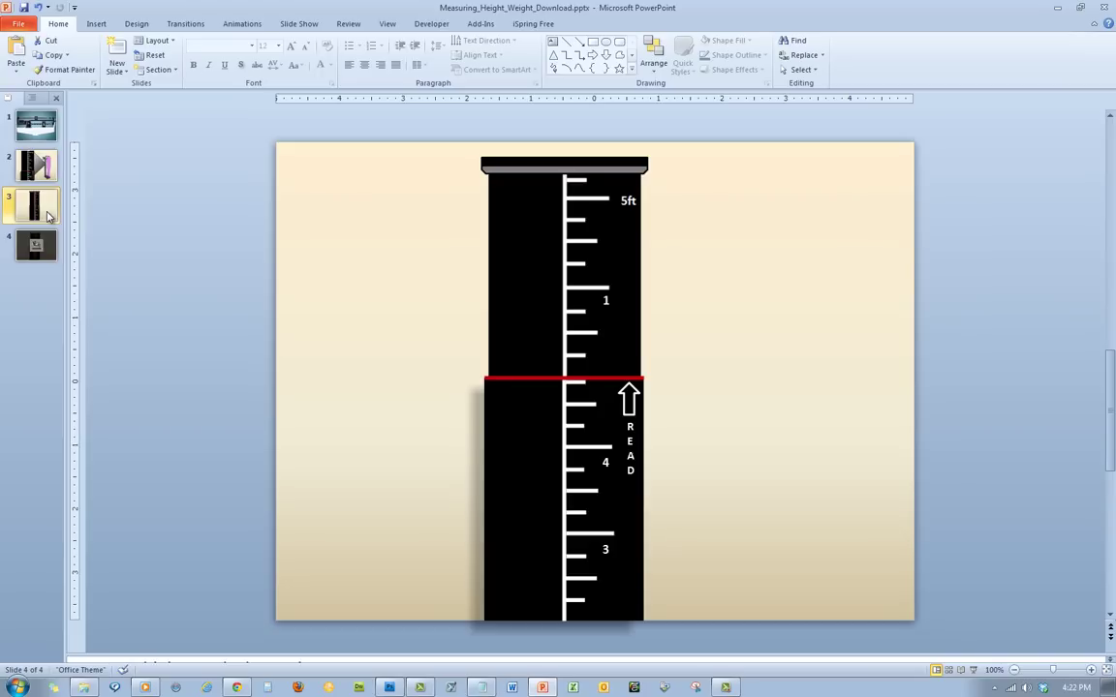
click(519, 267)
key(Down)
key(Down)
key(Down)
key(Down)
key(Down)
key(Down)
key(Down)
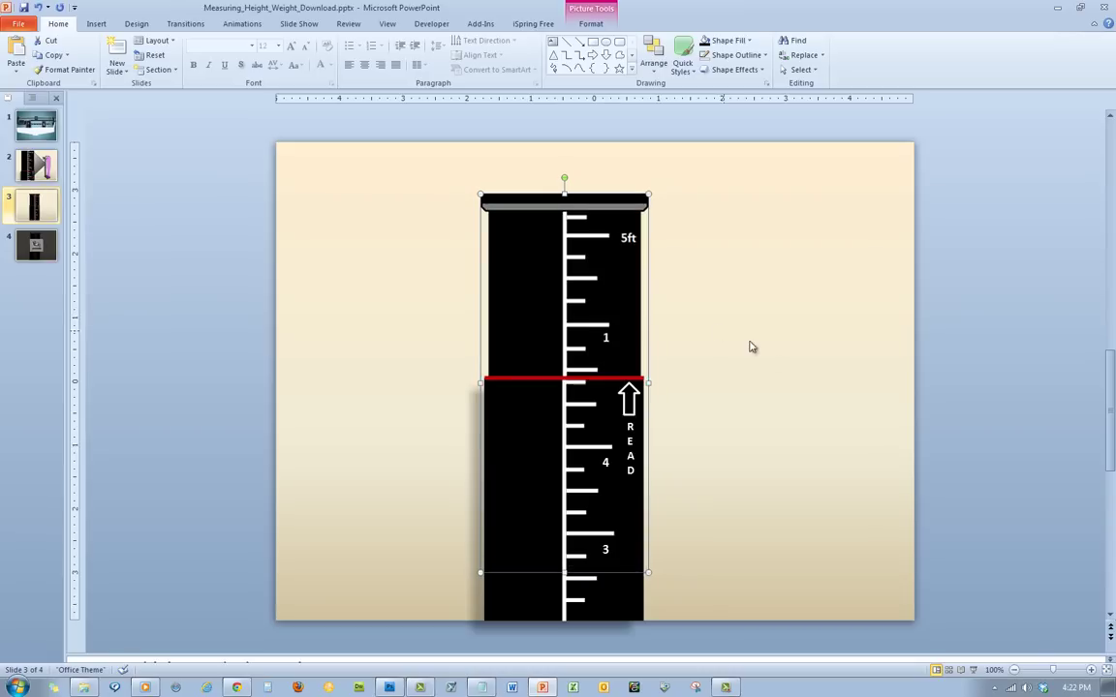